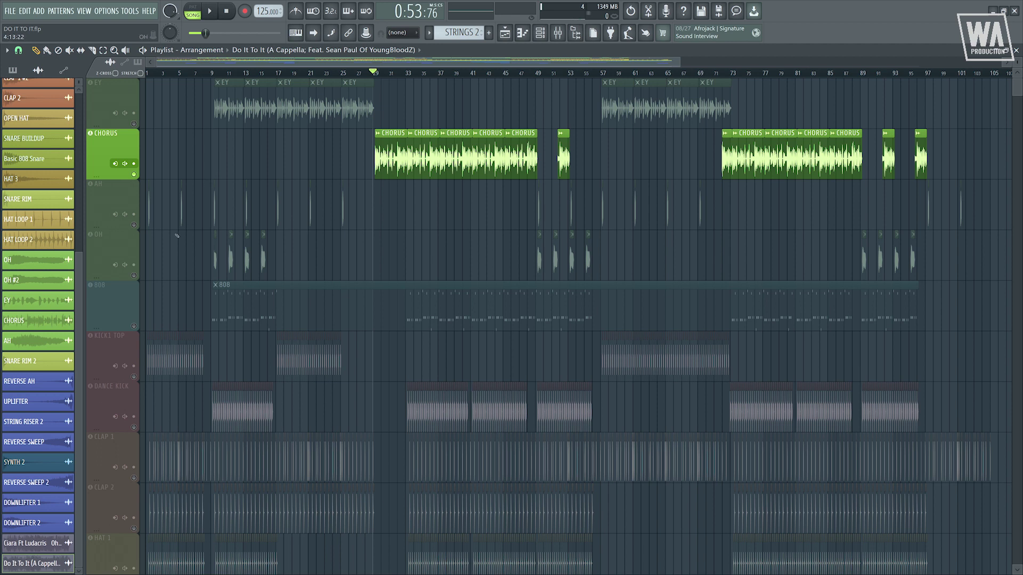
Solo the OH track and audition its OH and OH #2 clips from bar 9.
{"action": "right_click", "coordinate": [134, 276]}
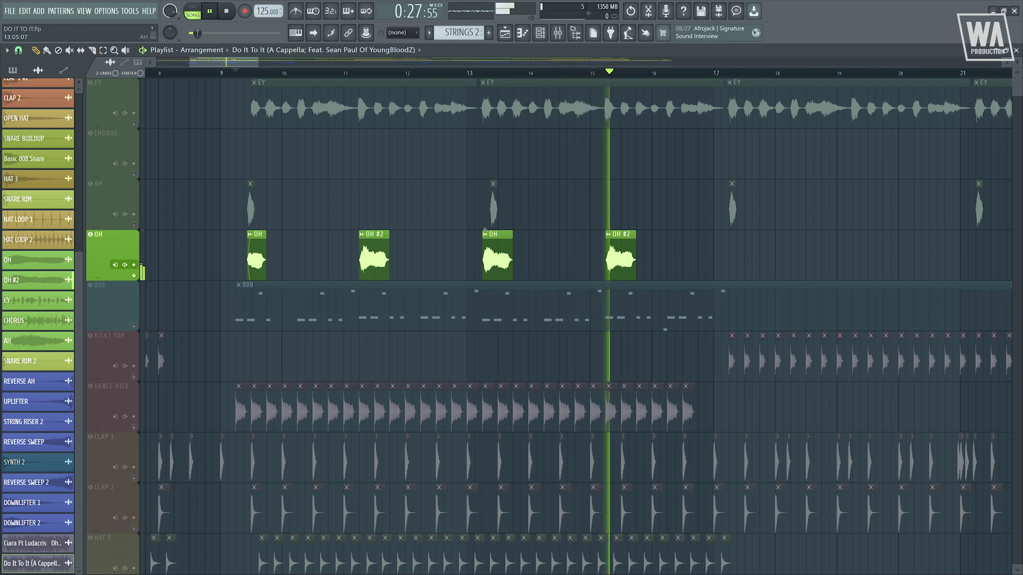
{"action": "key", "text": "space"}
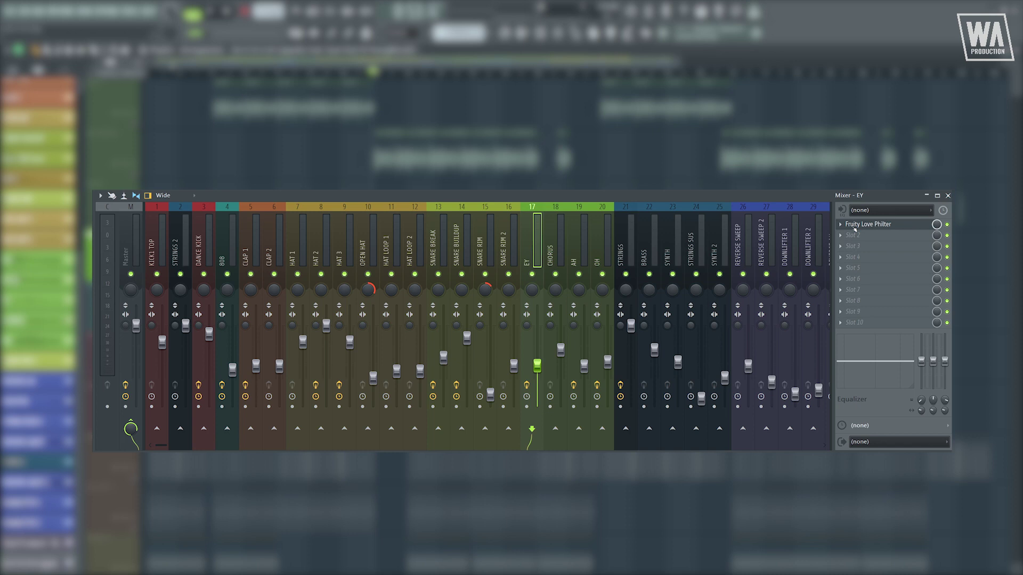
Open Fruity Love Philter on the EY mixer track and audition the EY vocal on its own.
{"action": "left_click", "coordinate": [854, 227]}
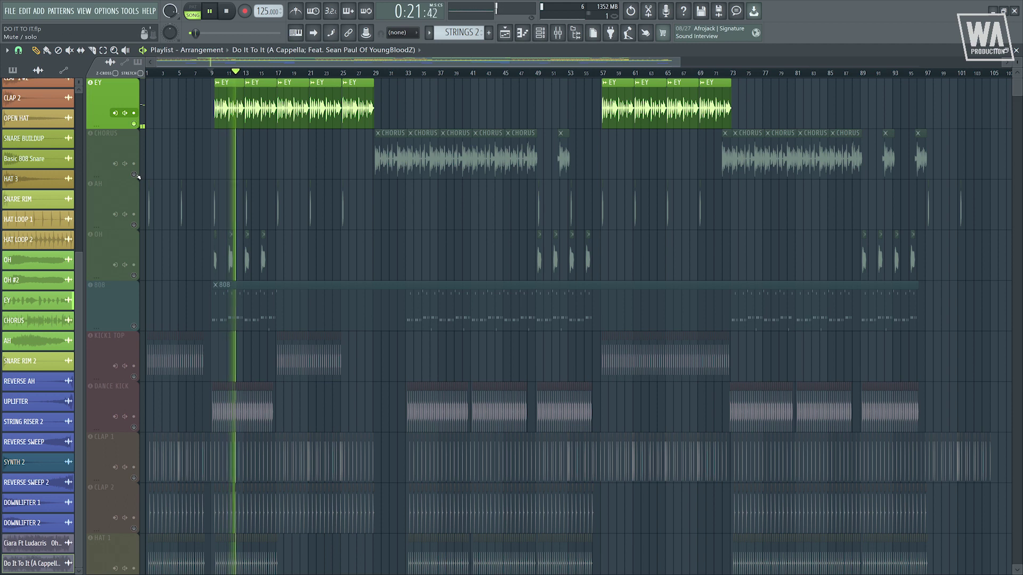
{"action": "key", "text": "space"}
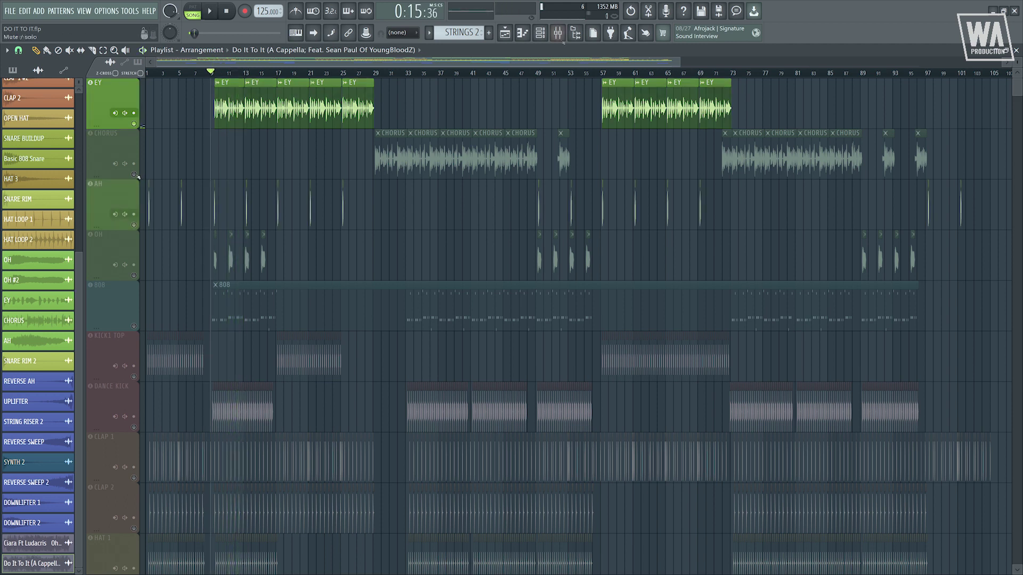
Audition the AH vocal track and the 808 track one at a time in solo.
{"action": "right_click", "coordinate": [135, 175]}
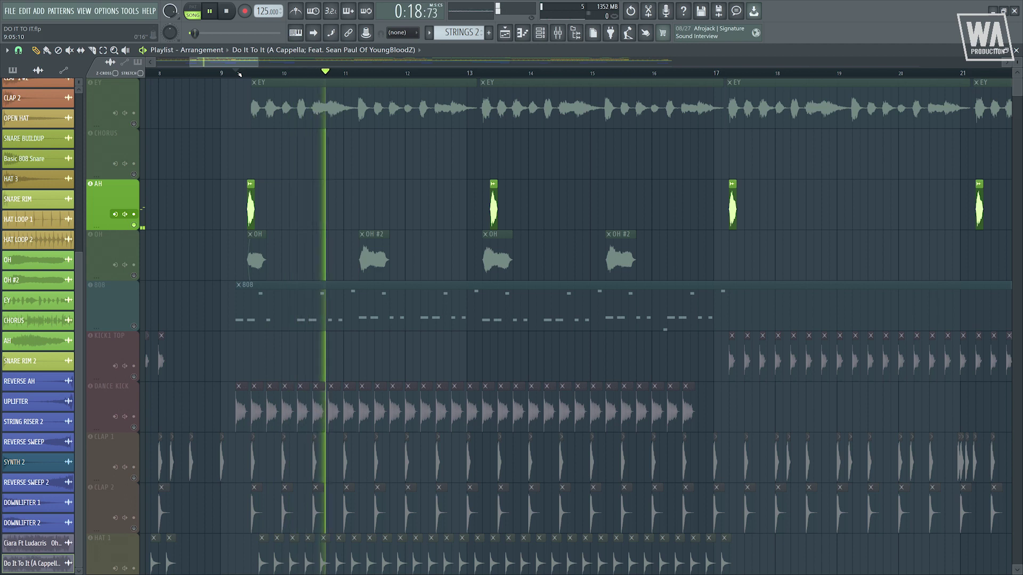
{"action": "key", "text": "space"}
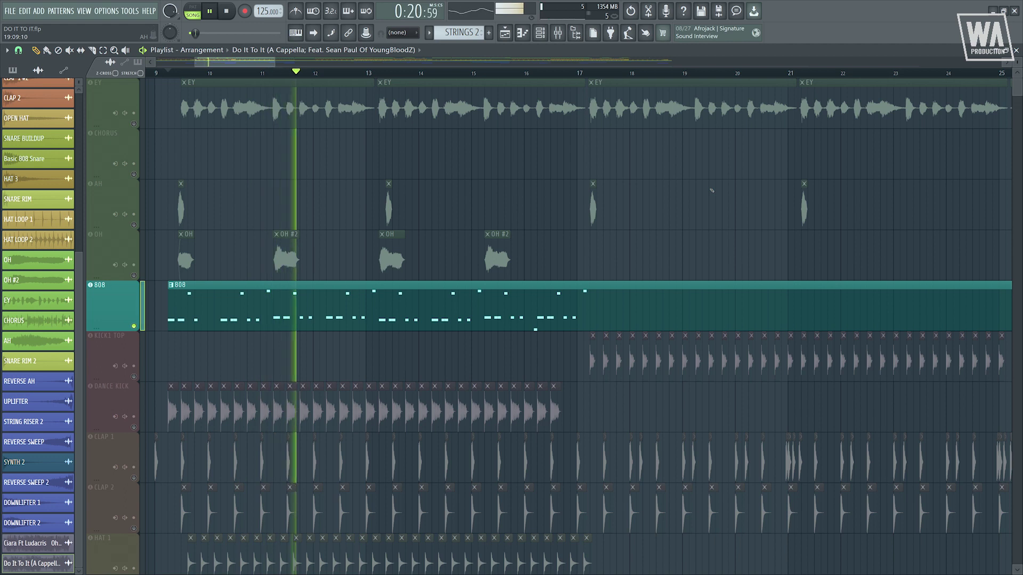
{"action": "key", "text": "space"}
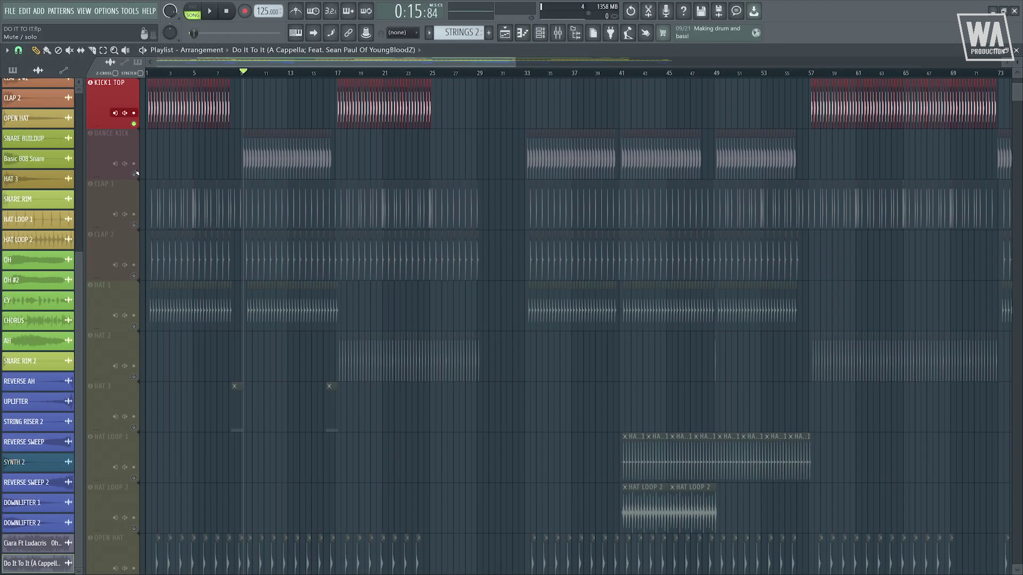
Unmute the DANCE KICK track alongside KICK1 TOP and audition the kicks from bar 5 and from bar 9.
{"action": "left_click", "coordinate": [134, 175]}
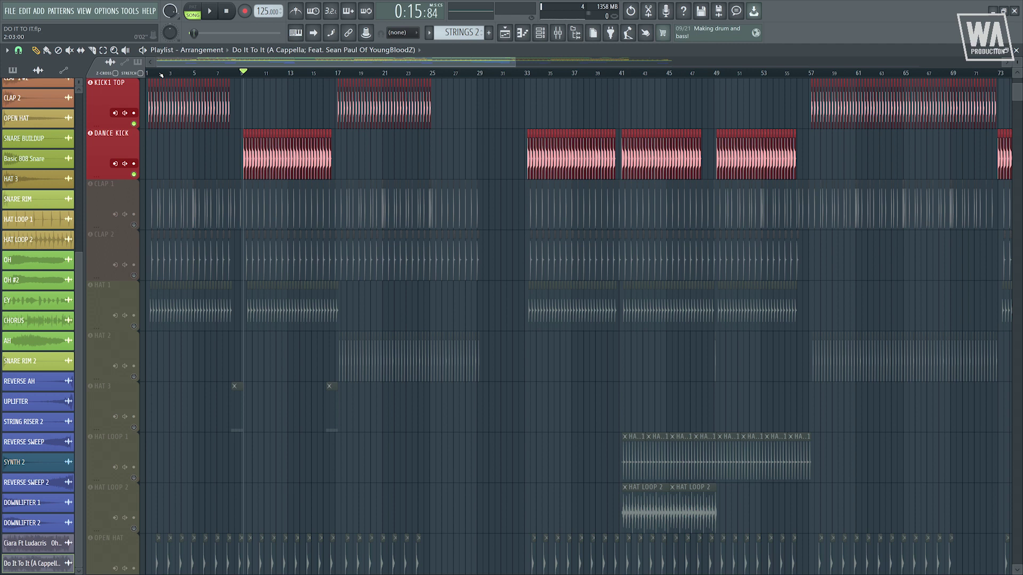
{"action": "left_click", "coordinate": [192, 73]}
{"action": "key", "text": "space"}
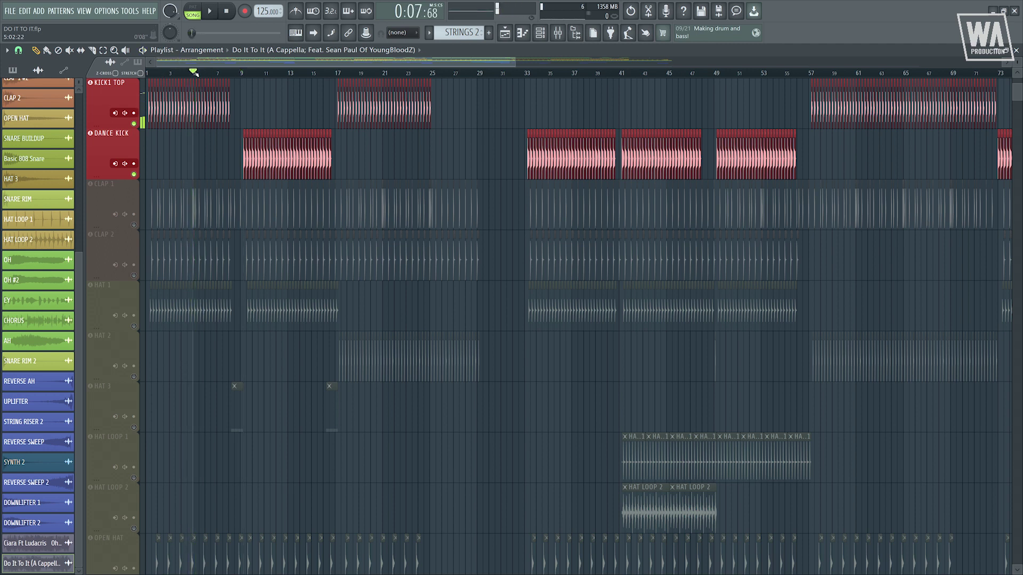
{"action": "left_click", "coordinate": [249, 73]}
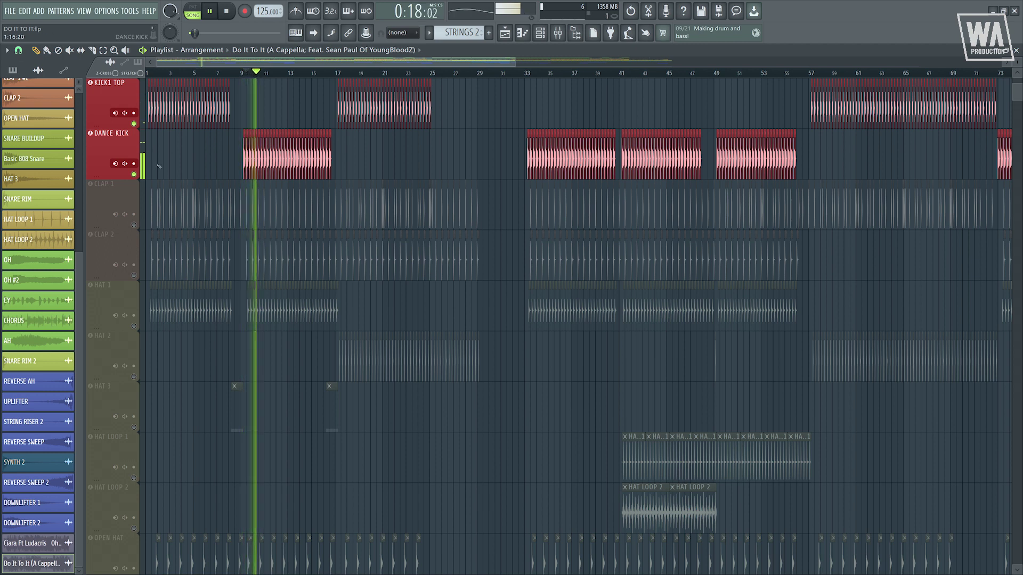
{"action": "key", "text": "space"}
Solo CLAP 1, unmute CLAP 2 with it, and audition the two claps together from bar 17.
{"action": "right_click", "coordinate": [134, 225]}
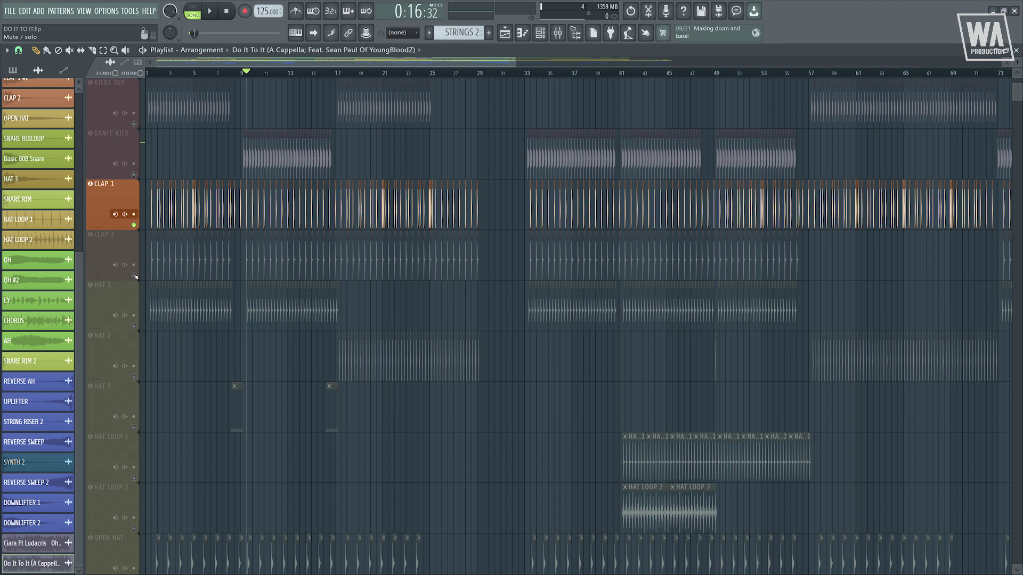
{"action": "left_click", "coordinate": [135, 276]}
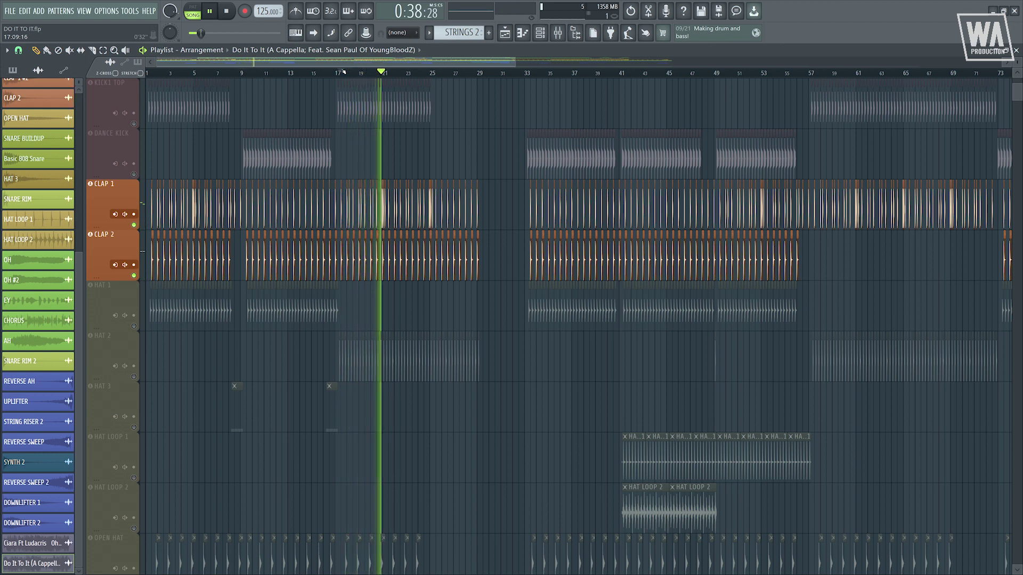
{"action": "key", "text": "space"}
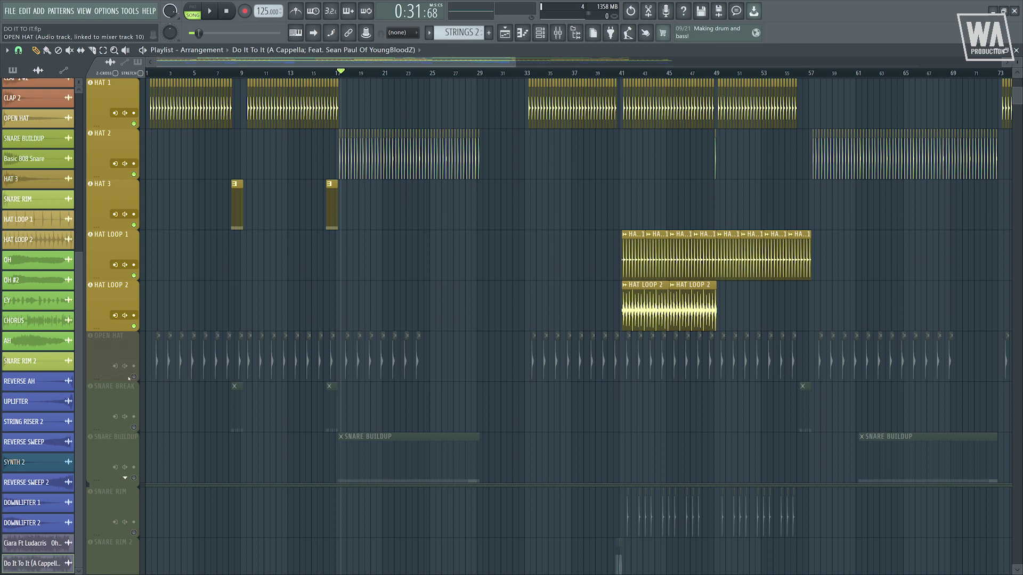
Solo the HAT 1 track and audition it in the first section of the arrangement.
{"action": "left_click", "coordinate": [134, 124], "text": "ctrl"}
{"action": "key", "text": "space"}
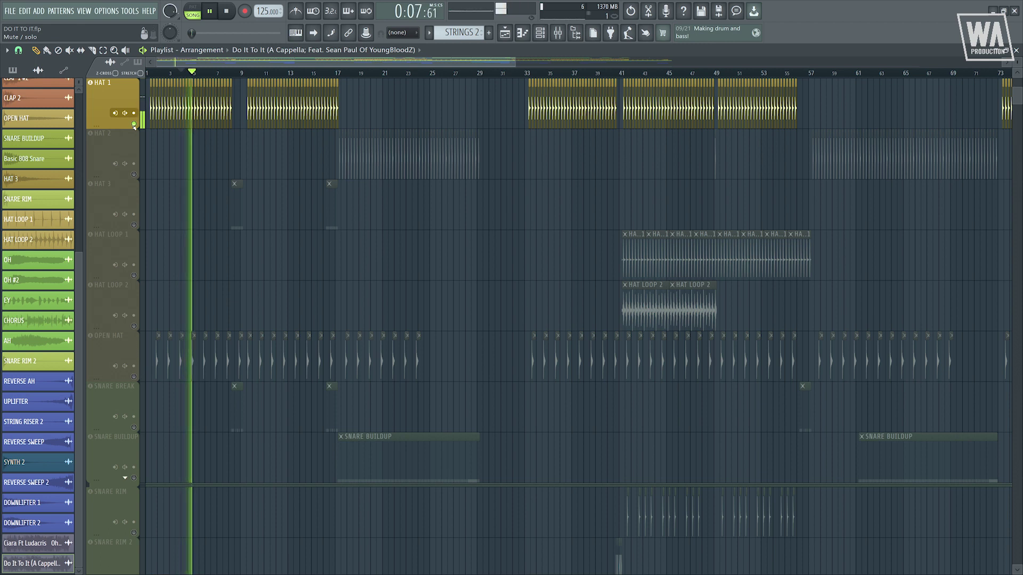
{"action": "key", "text": "space"}
Unmute the tracks from HAT 2 through HAT LOOP 2, and audition HAT 2 in solo from bar 17.
{"action": "left_click_drag", "start_coordinate": [134, 174], "coordinate": [134, 326]}
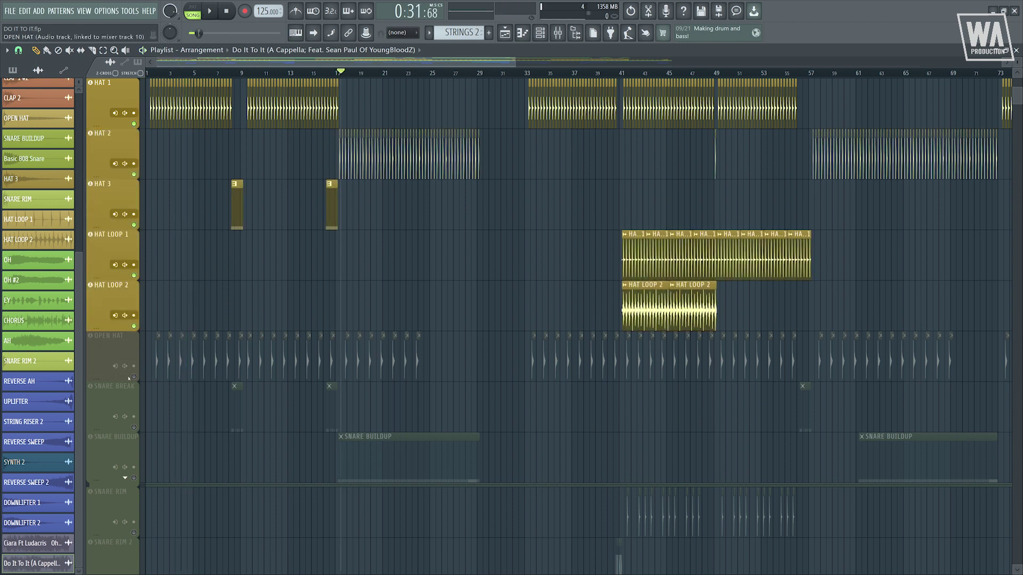
{"action": "left_click", "coordinate": [134, 174], "text": "ctrl"}
{"action": "key", "text": "space"}
{"action": "key", "text": "space"}
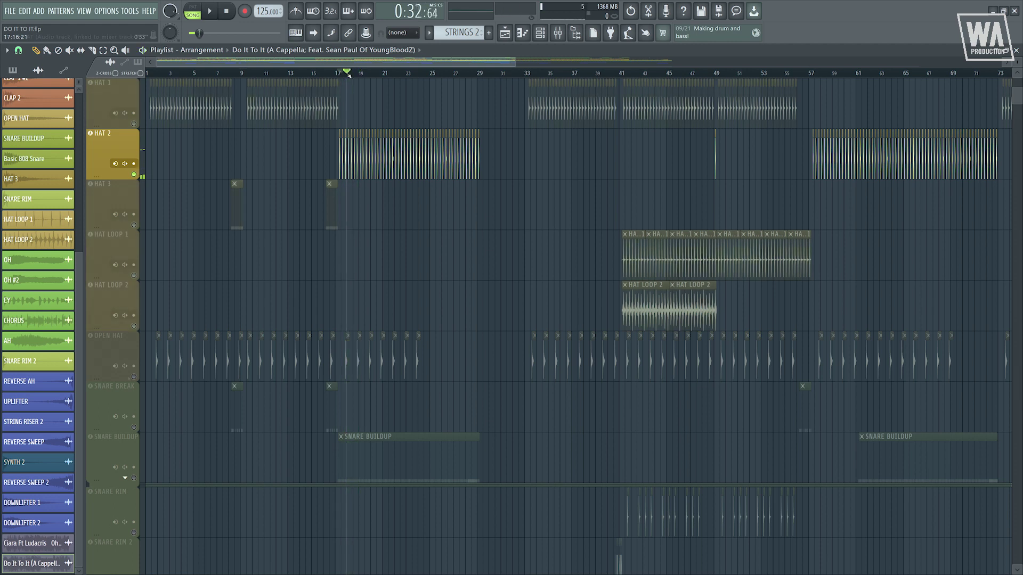
Bring the other hat tracks back from the HAT 2 solo, and solo the OPEN HAT track.
{"action": "left_click", "coordinate": [134, 175], "text": "ctrl"}
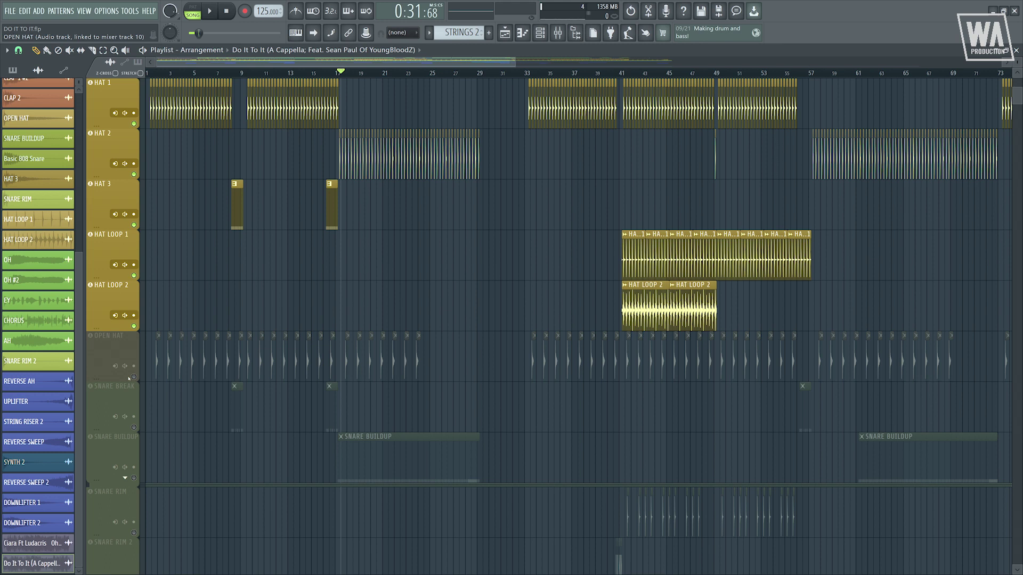
{"action": "right_click", "coordinate": [131, 378]}
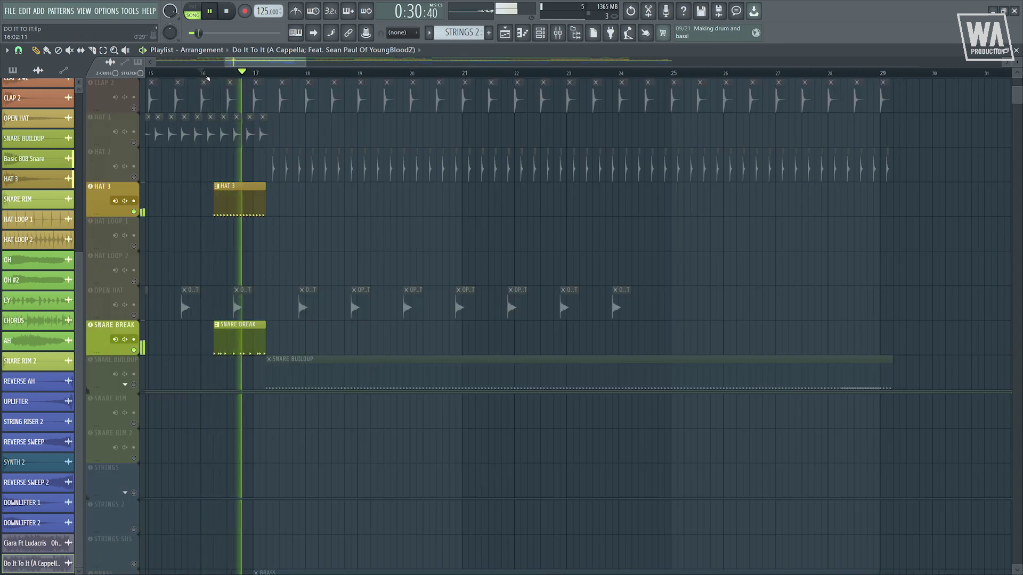
Audition HAT 3 together with SNARE BREAK from bar 16, and open the mixer to inspect their effects.
{"action": "key", "text": "space"}
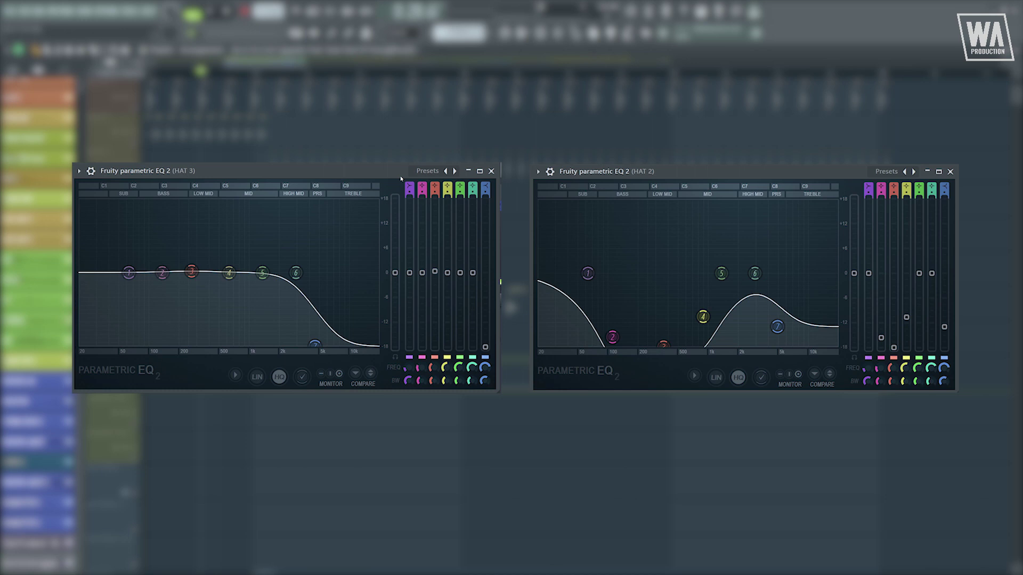
{"action": "left_click", "coordinate": [558, 33]}
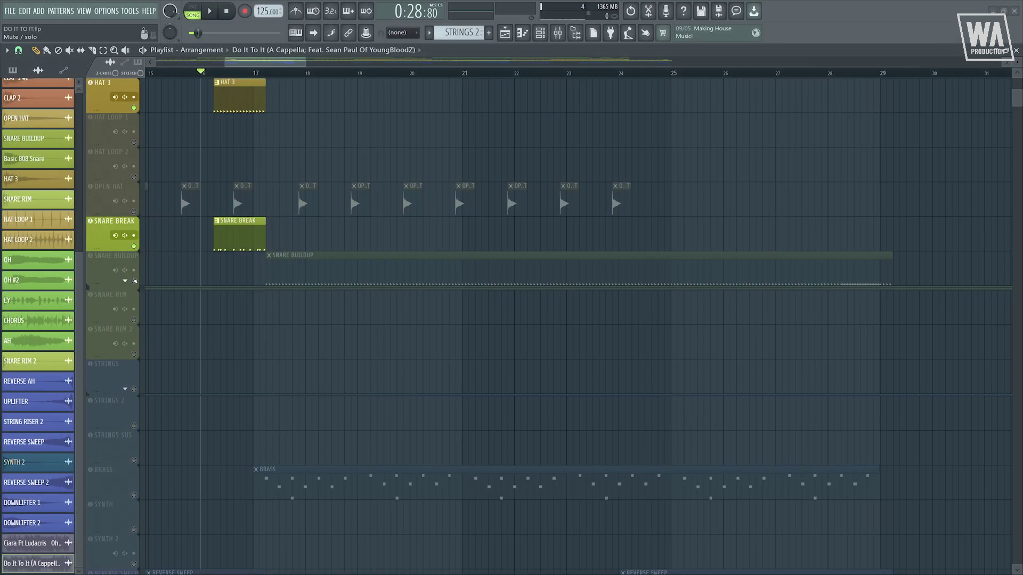
Isolate the snare tracks by soloing SNARE BREAK and unmuting SNARE BUILDUP, SNARE RIM and SNARE RIM 2.
{"action": "left_click", "coordinate": [134, 282]}
{"action": "left_click", "coordinate": [134, 321]}
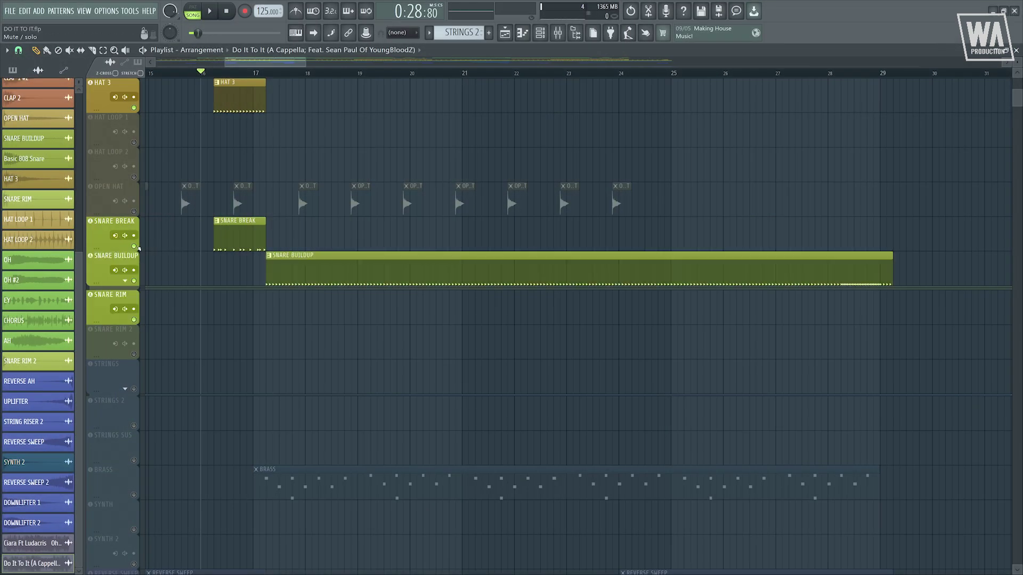
{"action": "right_click", "coordinate": [134, 246]}
{"action": "left_click", "coordinate": [134, 281]}
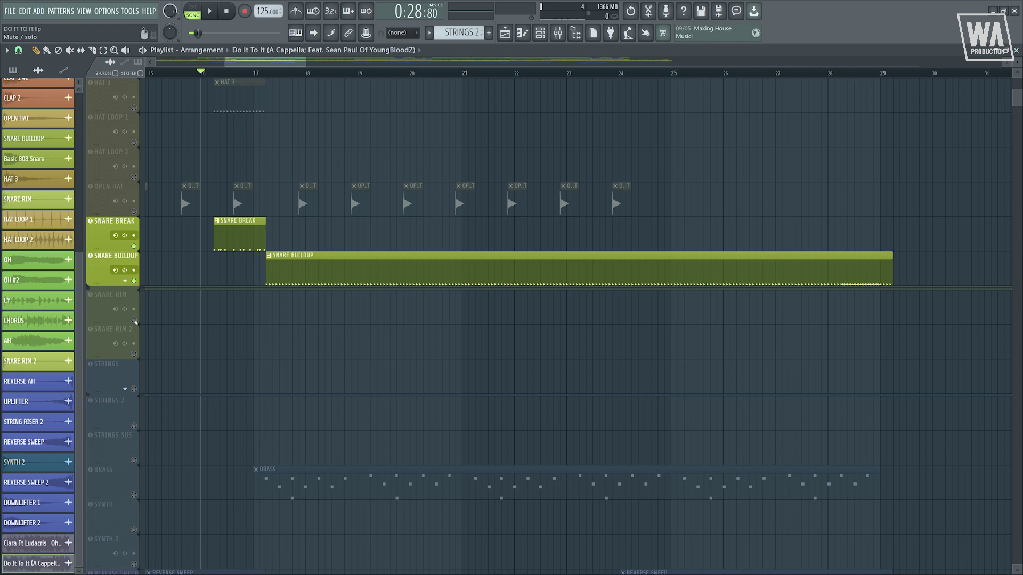
{"action": "left_click", "coordinate": [134, 320]}
{"action": "left_click", "coordinate": [134, 354]}
Expand the SNARE BUILDUP group and unmute its Channel pitch and SNARE BUILDUP - Volume automation tracks.
{"action": "left_click", "coordinate": [125, 281]}
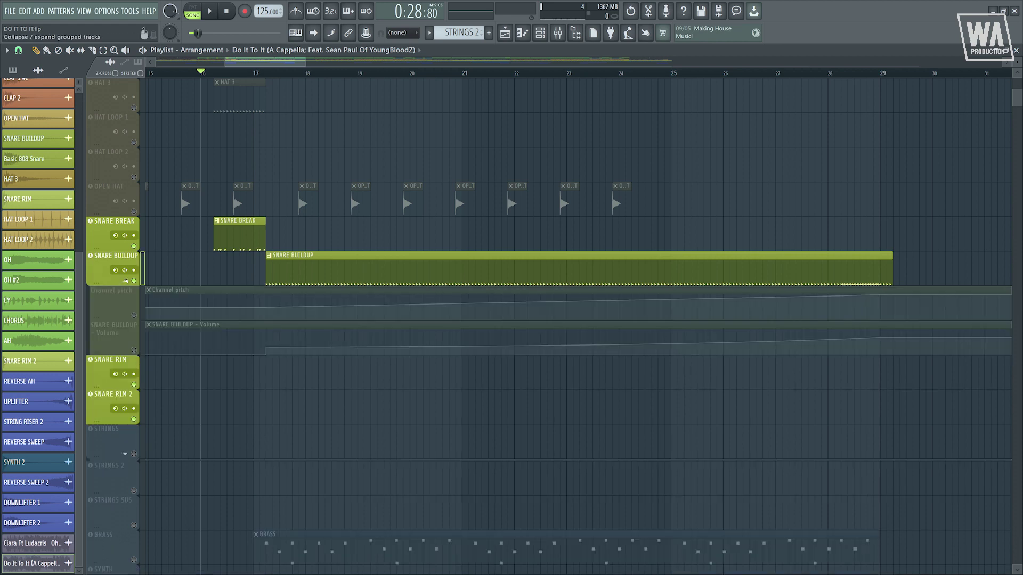
{"action": "left_click", "coordinate": [134, 315]}
{"action": "left_click", "coordinate": [134, 350]}
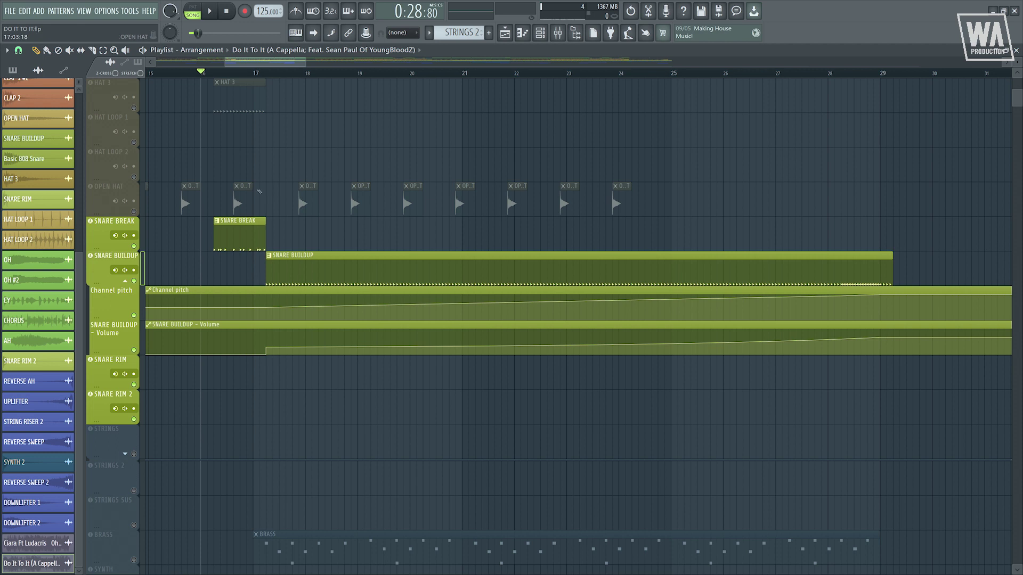
Audition the snare buildup with its pitch and volume automation, starting at bar 17.
{"action": "left_click", "coordinate": [264, 73]}
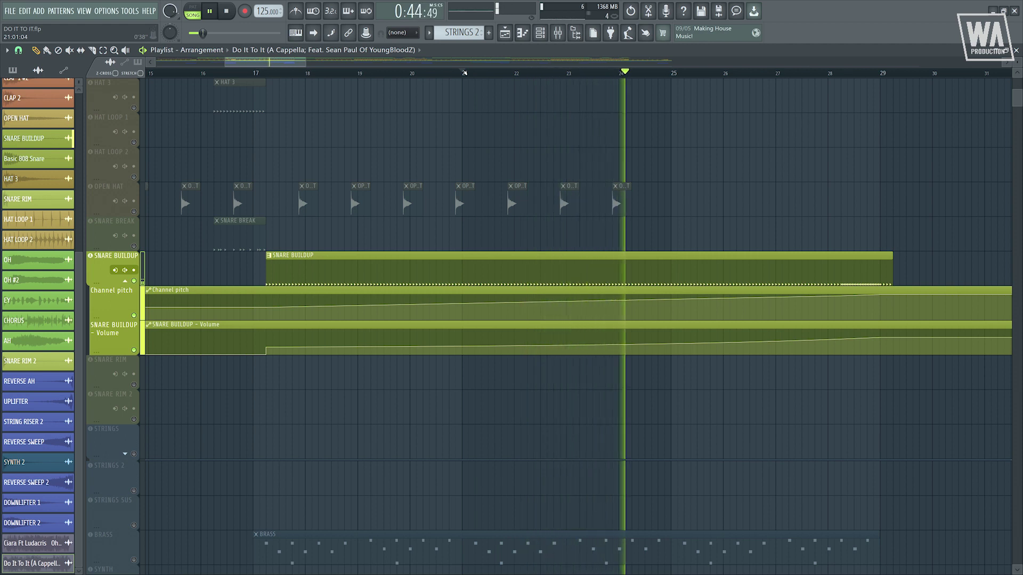
{"action": "key", "text": "space"}
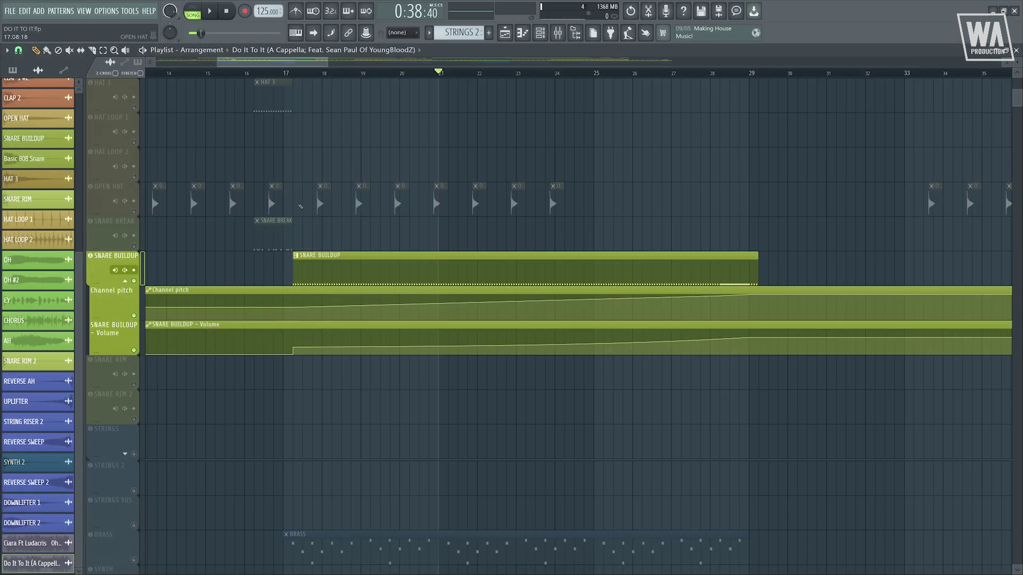
Solo the SNARE BREAK track and audition its clip just before bar 17.
{"action": "scroll", "coordinate": [137, 256], "scroll_direction": "down", "scroll_amount": 4}
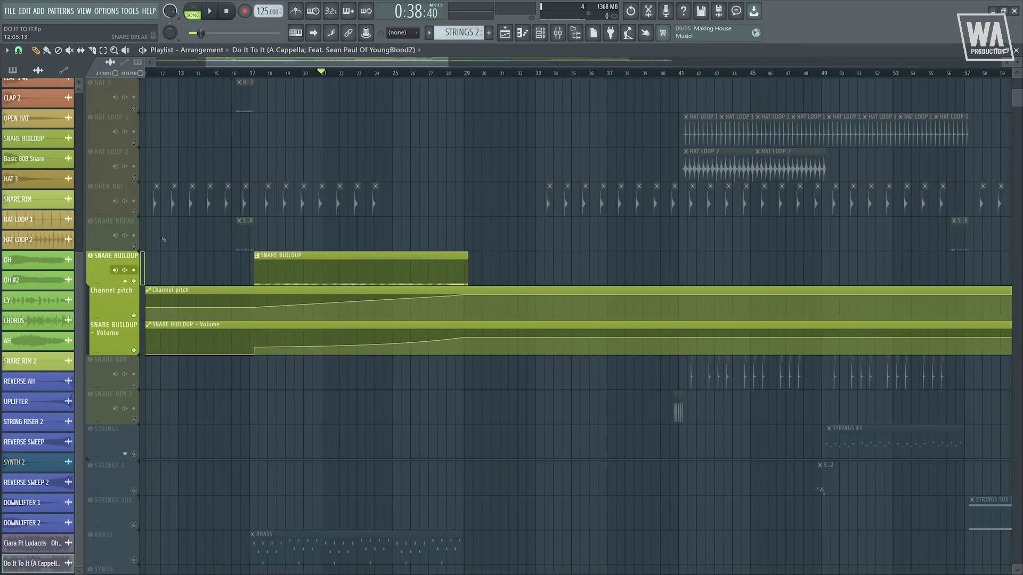
{"action": "left_click", "coordinate": [135, 246]}
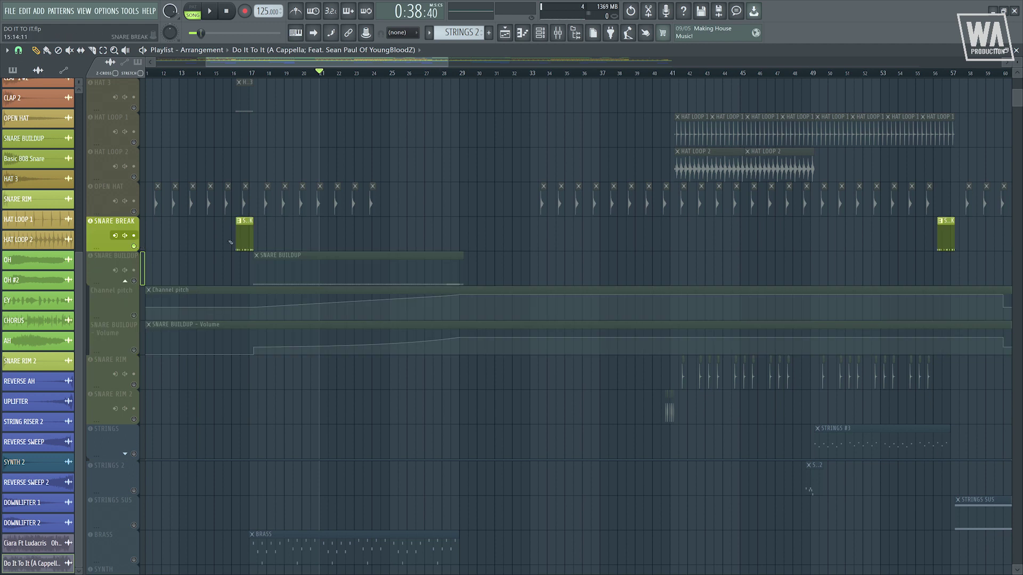
{"action": "scroll", "coordinate": [230, 242], "scroll_direction": "up", "scroll_amount": 8}
{"action": "left_click", "coordinate": [286, 72]}
{"action": "key", "text": "space"}
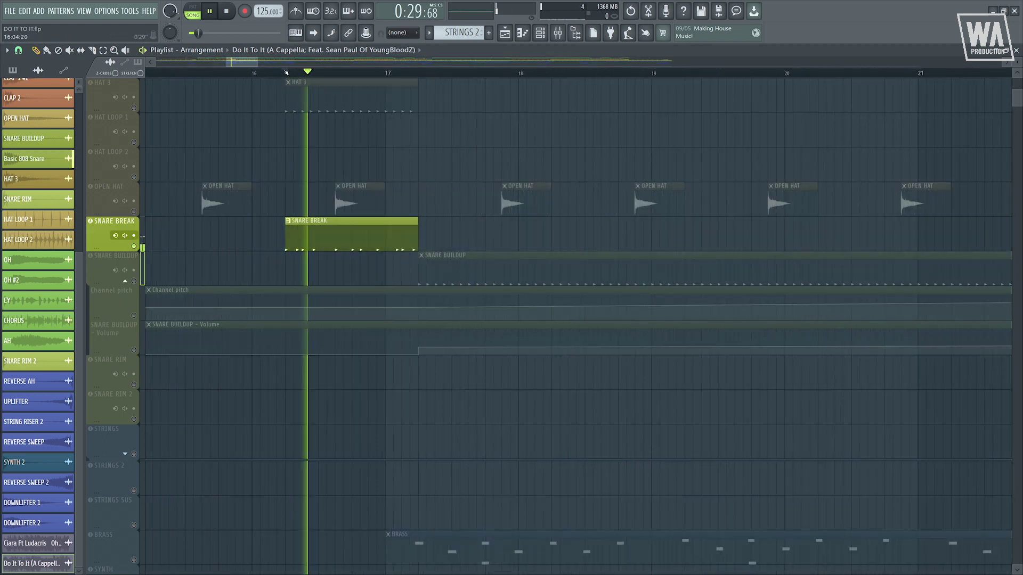
{"action": "key", "text": "space"}
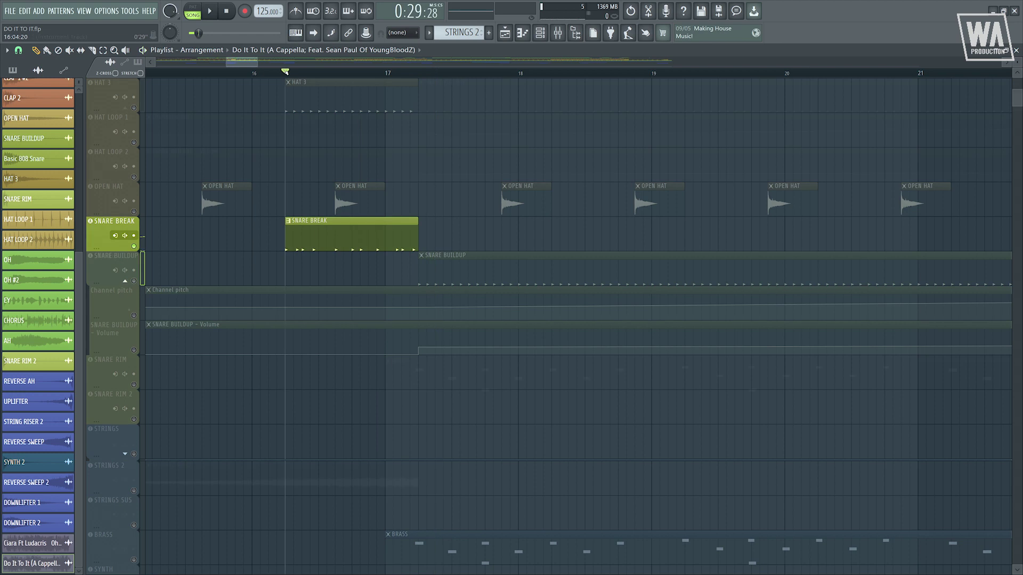
Audition the STRINGS clip near the start of the arrangement with its Mix level automation and STRINGS 2 active.
{"action": "scroll", "coordinate": [128, 309], "scroll_direction": "down", "scroll_amount": 5}
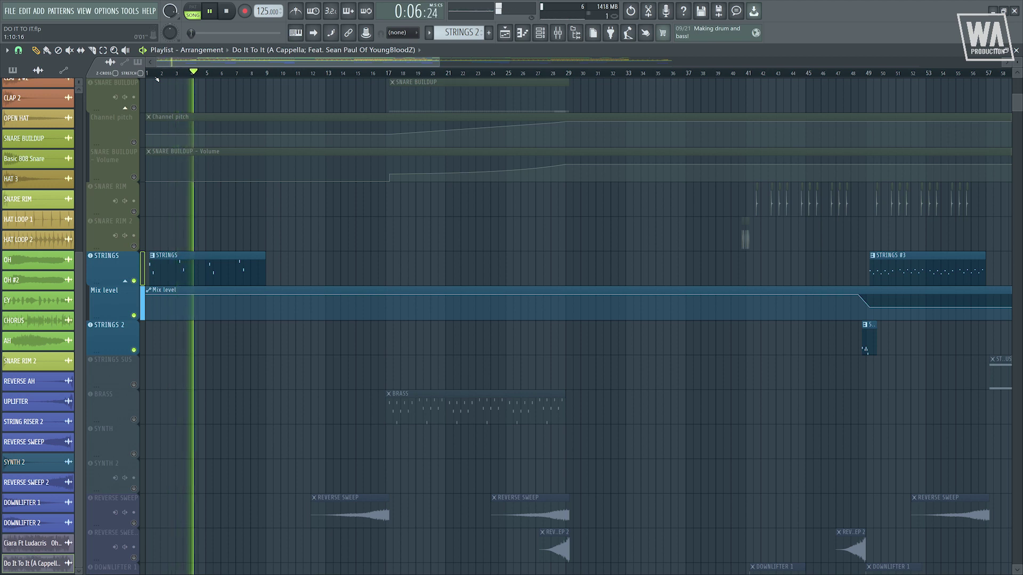
{"action": "key", "text": "space"}
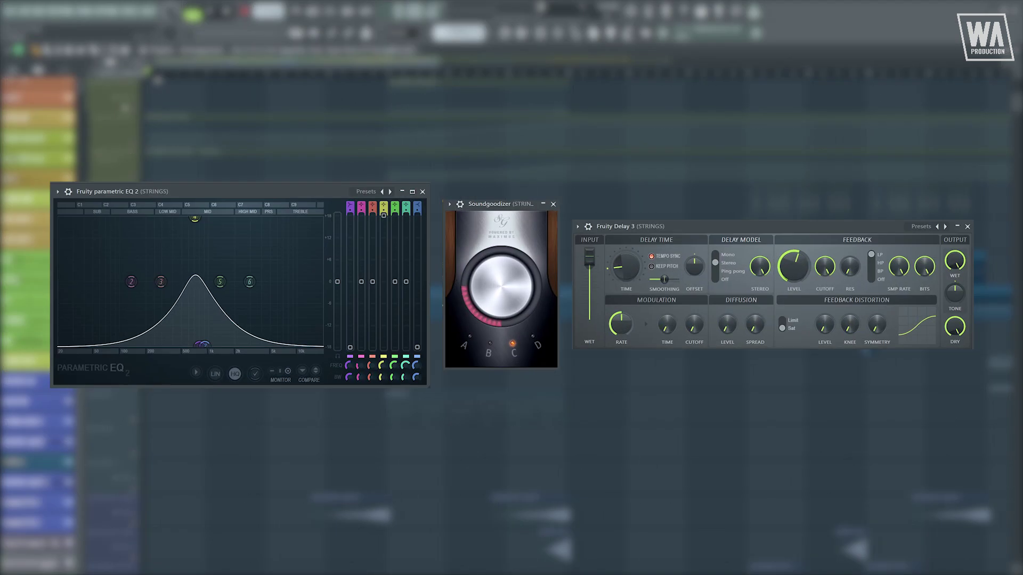
Open Fruity parametric EQ 2 on the STRINGS mixer track and move its window clear for inspection.
{"action": "left_click", "coordinate": [557, 34]}
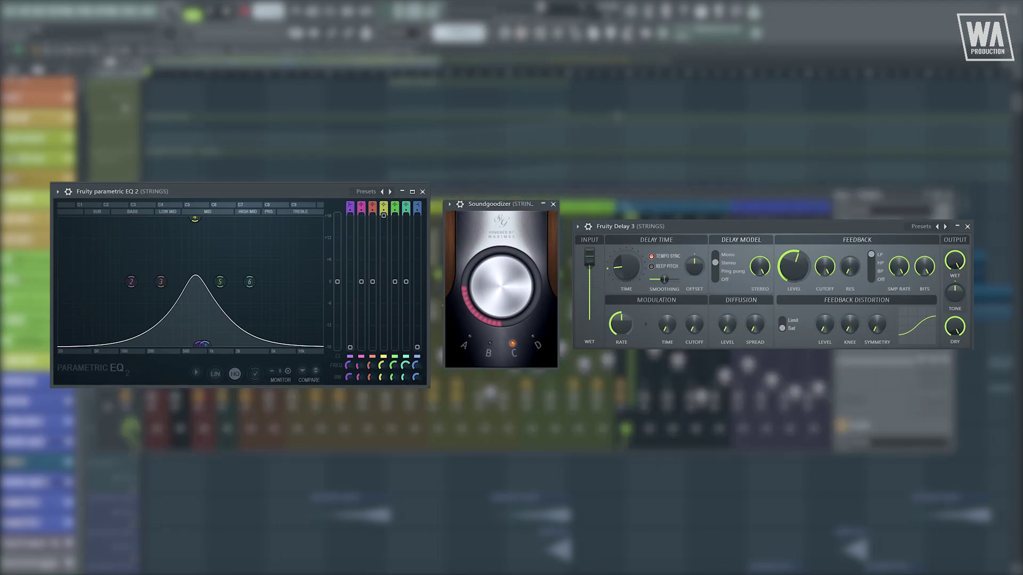
{"action": "left_click", "coordinate": [885, 230]}
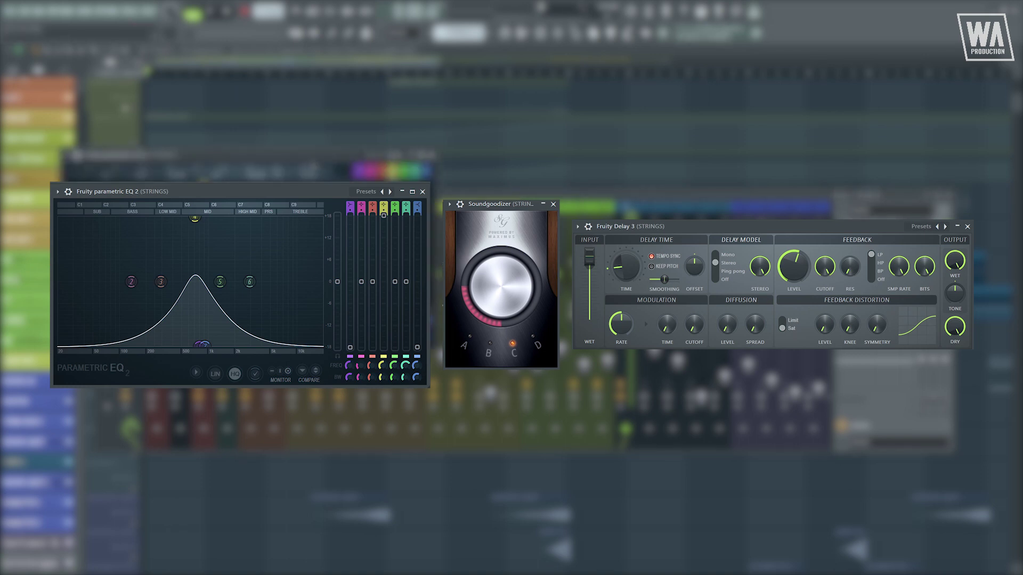
{"action": "left_click_drag", "start_coordinate": [309, 158], "coordinate": [622, 210]}
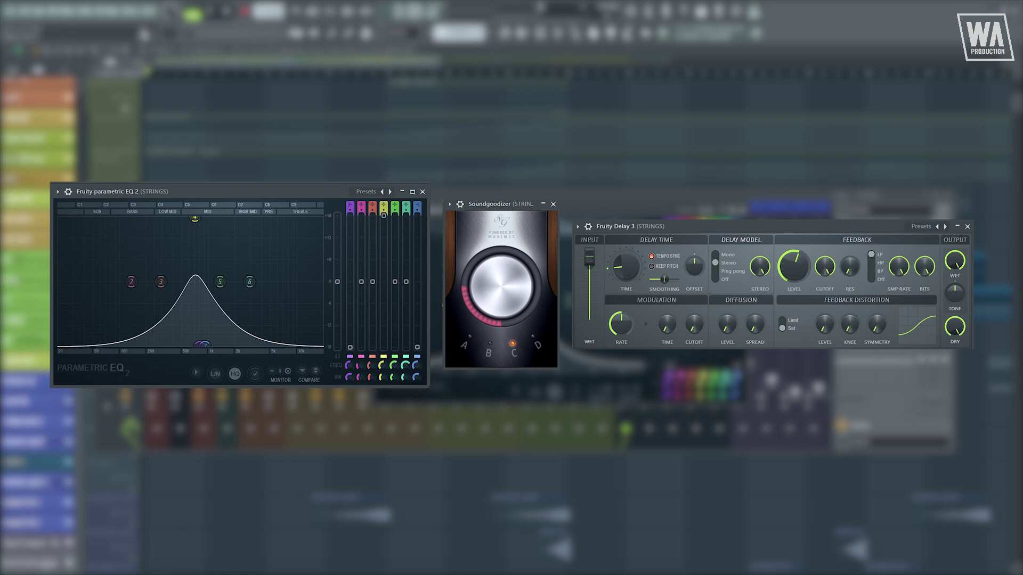
Finish auditioning the STRINGS #3 clip from bar 49 with its Mix level automation.
{"action": "left_click", "coordinate": [741, 210]}
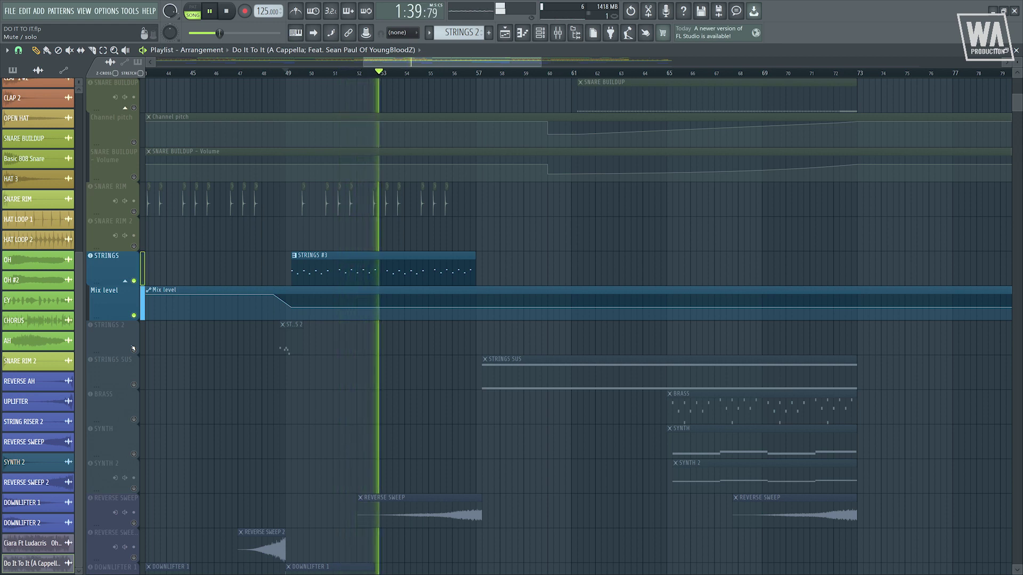
{"action": "key", "text": "space"}
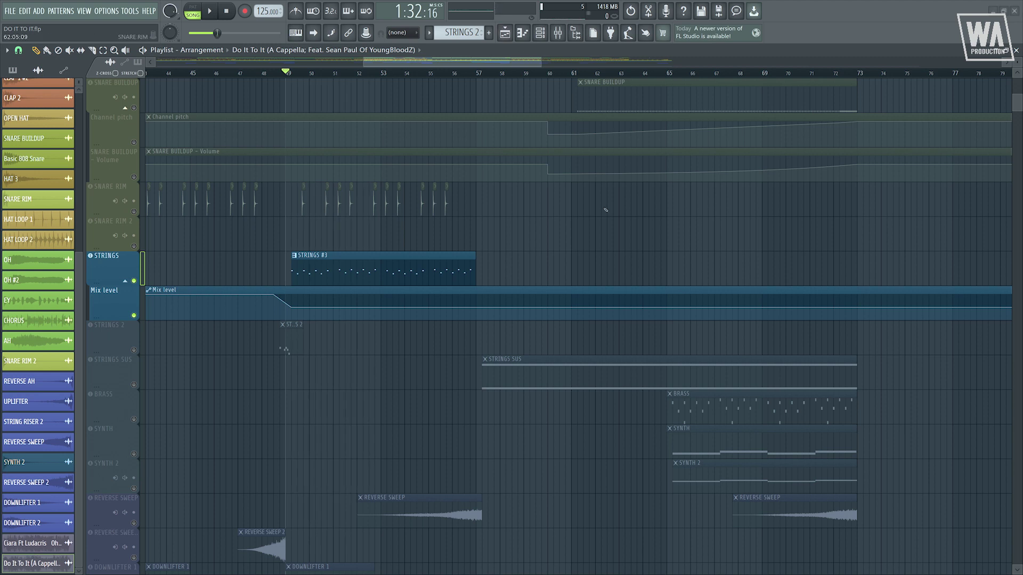
Solo the STRINGS 2 track and audition its short clip just before bar 49.
{"action": "scroll", "coordinate": [551, 236], "scroll_direction": "down", "scroll_amount": 1}
{"action": "scroll", "coordinate": [551, 236], "scroll_direction": "down", "scroll_amount": 2}
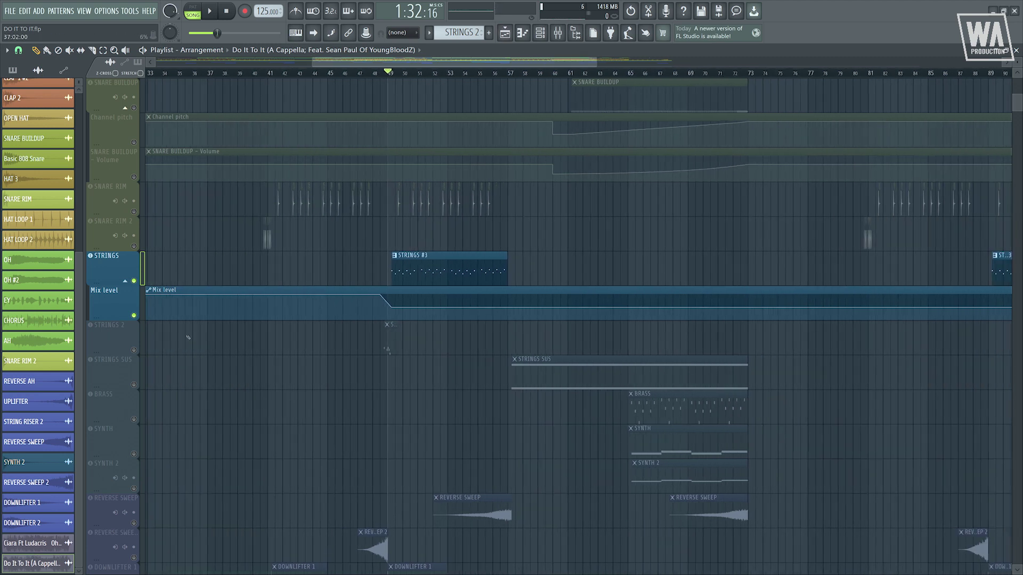
{"action": "right_click", "coordinate": [134, 350]}
{"action": "scroll", "coordinate": [386, 369], "scroll_direction": "up", "scroll_amount": 3}
{"action": "scroll", "coordinate": [385, 370], "scroll_direction": "up", "scroll_amount": 2}
{"action": "key", "text": "space"}
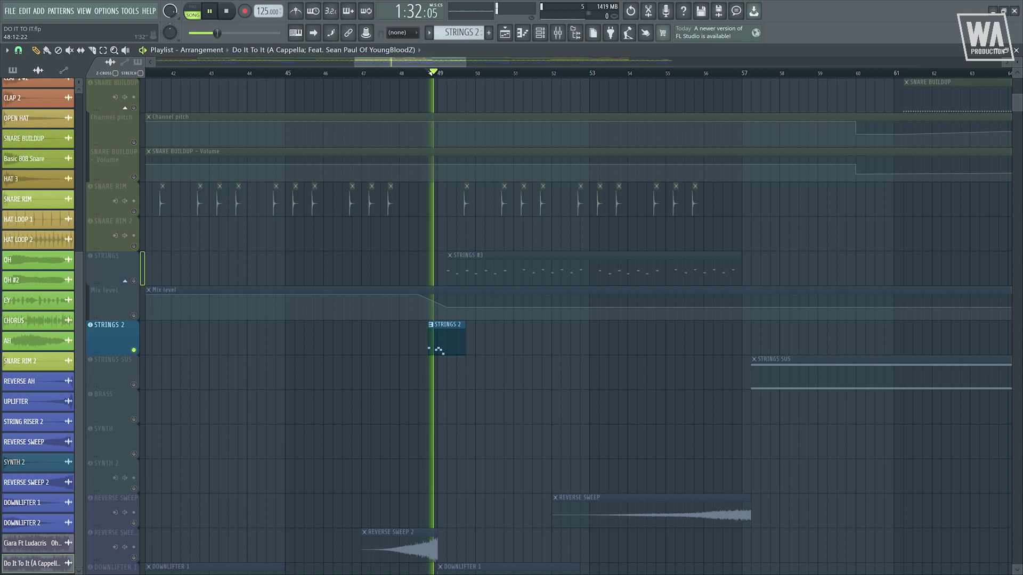
{"action": "key", "text": "space"}
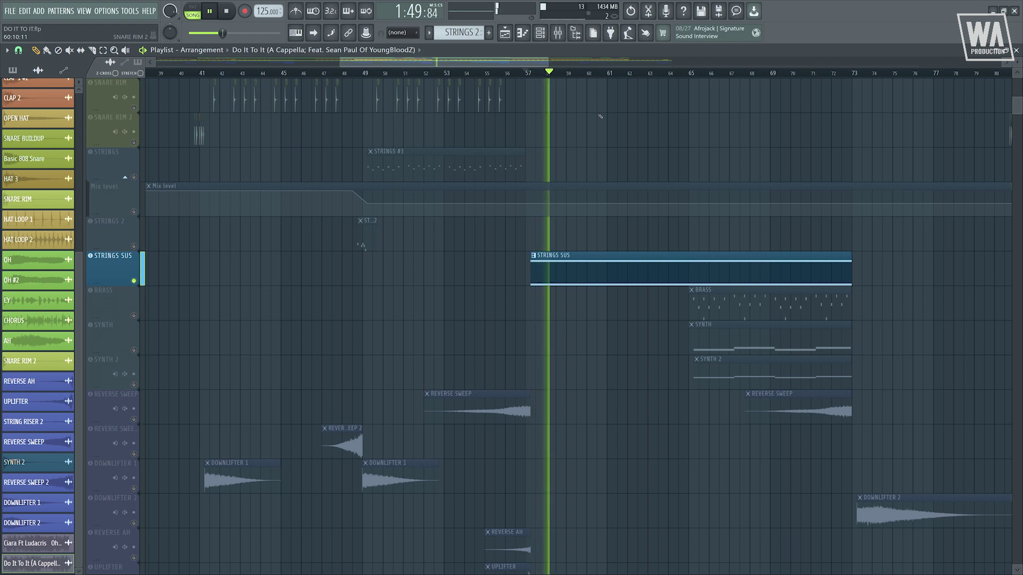
Audition the STRINGS SUS, BRASS and SYNTH tracks one at a time in isolation.
{"action": "key", "text": "space"}
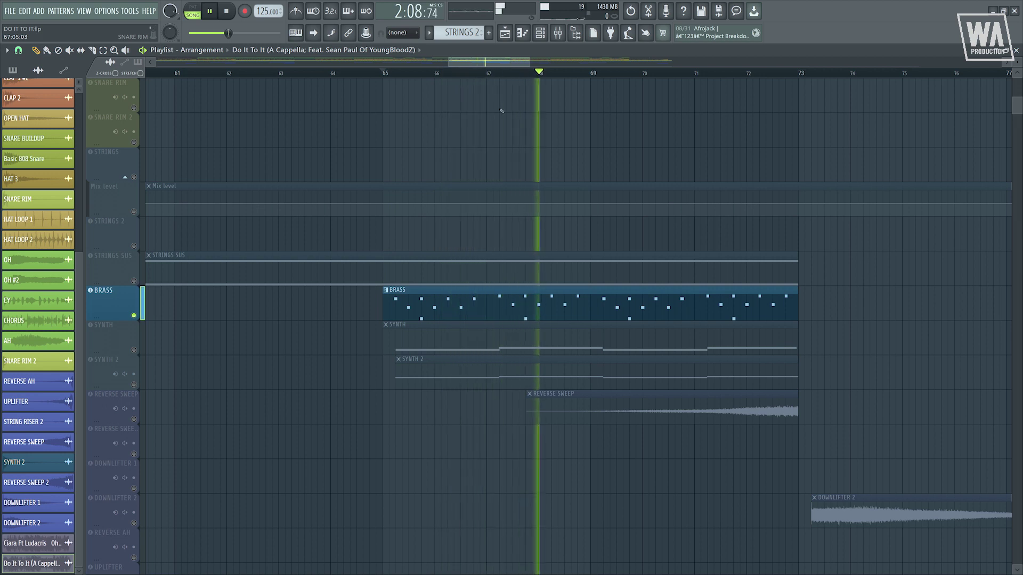
{"action": "key", "text": "space"}
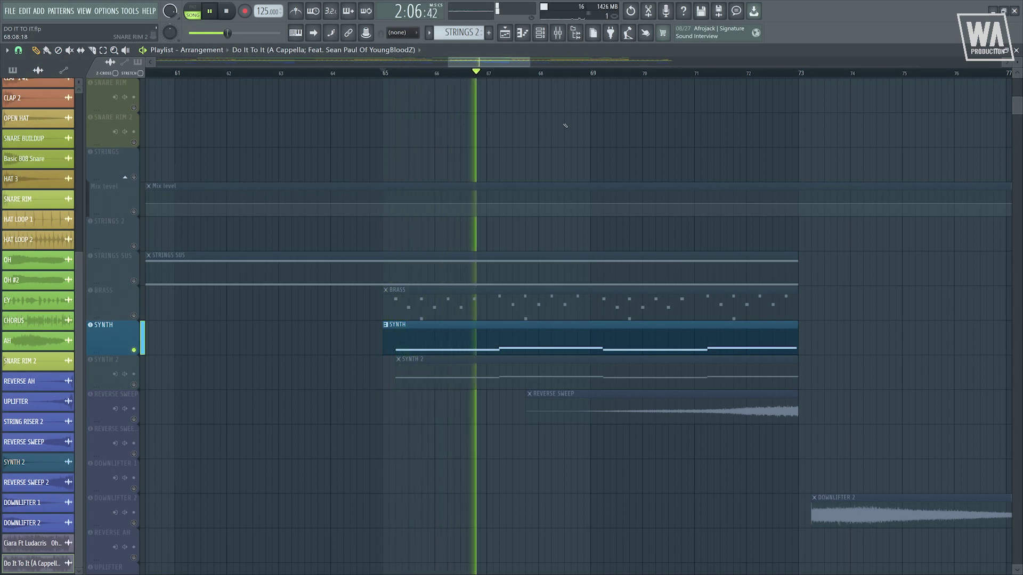
{"action": "key", "text": "space"}
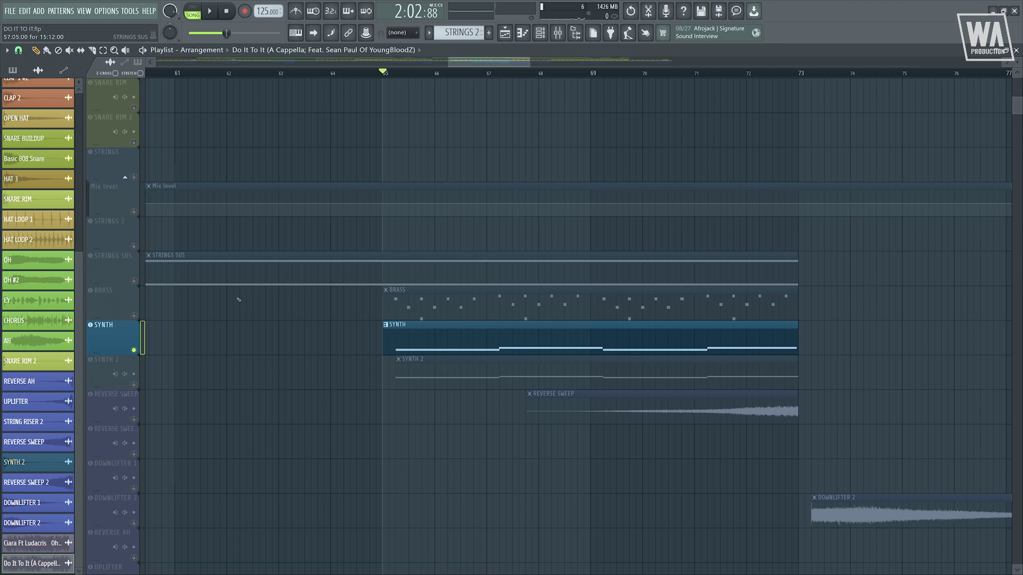
Enable SYNTH 2 alongside the soloed SYNTH track and audition both layers together from bar 65.
{"action": "left_click", "coordinate": [134, 385]}
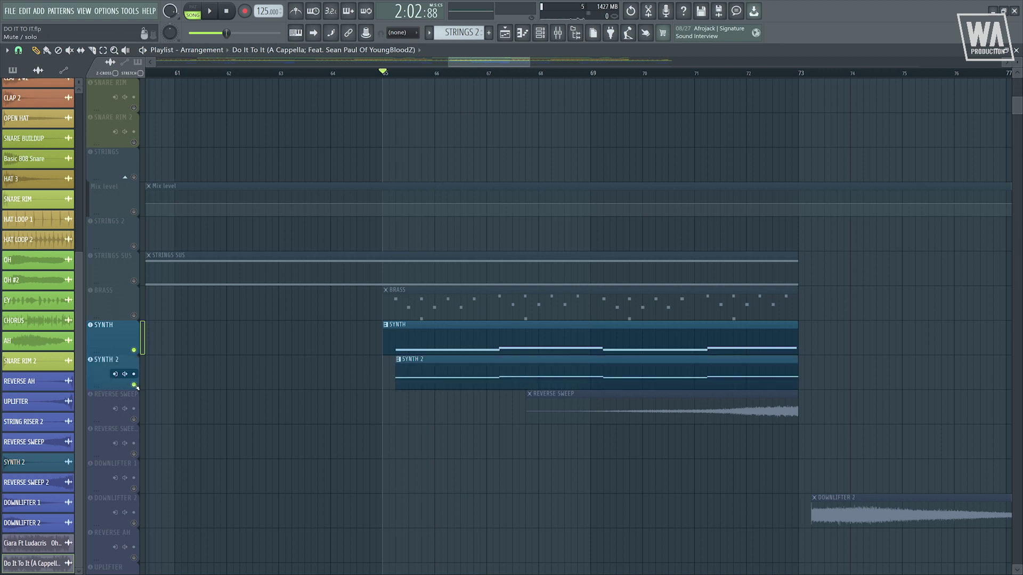
{"action": "left_click", "coordinate": [98, 372]}
{"action": "key", "text": "space"}
{"action": "key", "text": "F9"}
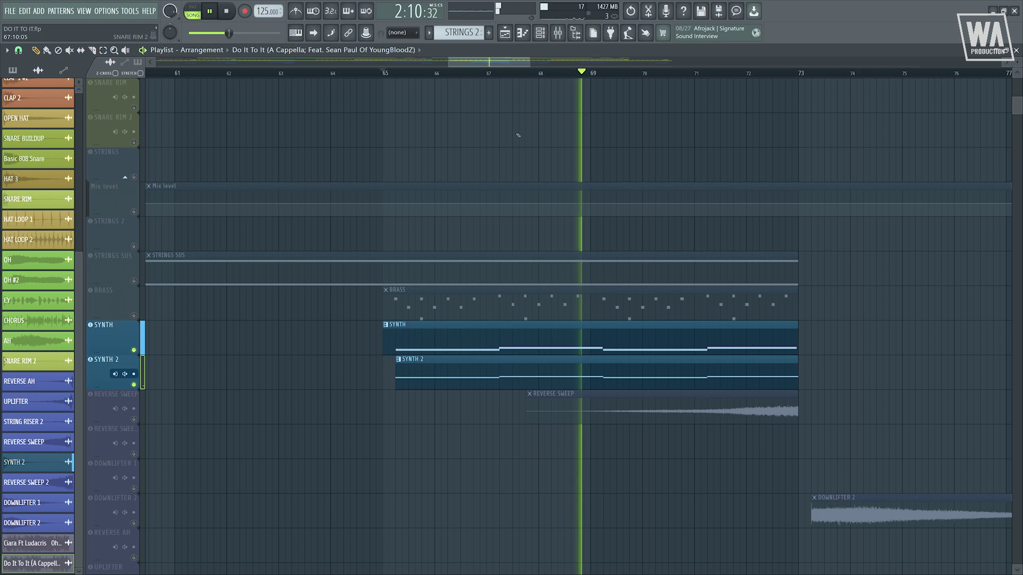
{"action": "key", "text": "space"}
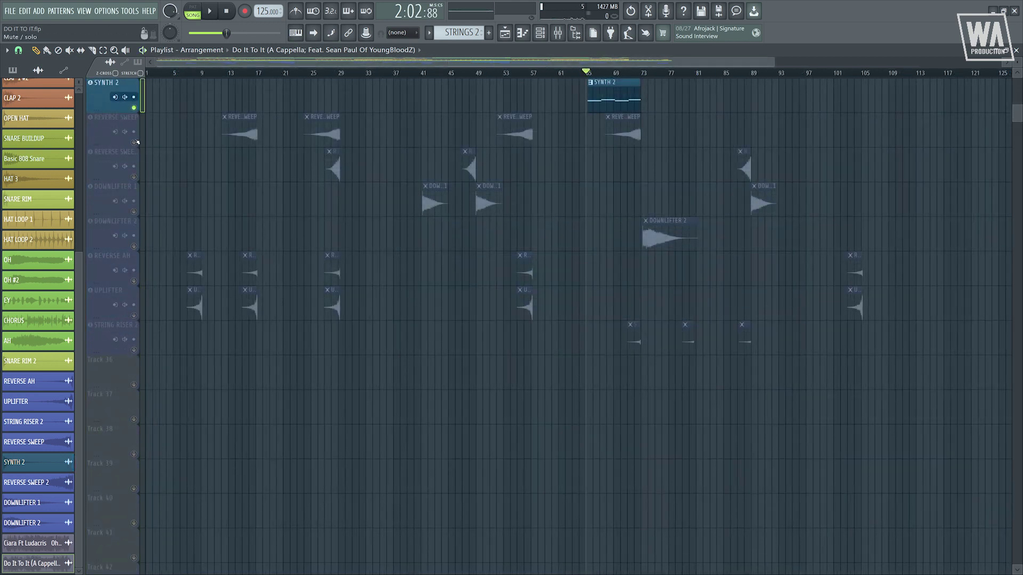
Isolate the reverse sweep and downlifter tracks, and switch the isolation to REVERSE AH together with UPLIFTER.
{"action": "left_click_drag", "start_coordinate": [137, 142], "coordinate": [139, 251]}
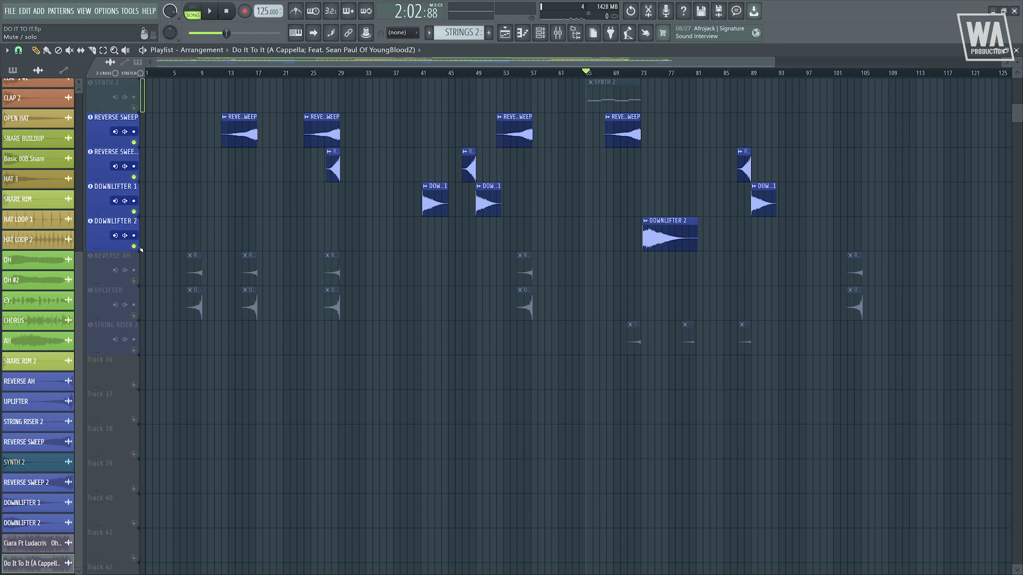
{"action": "right_click", "coordinate": [135, 280]}
{"action": "left_click", "coordinate": [134, 316]}
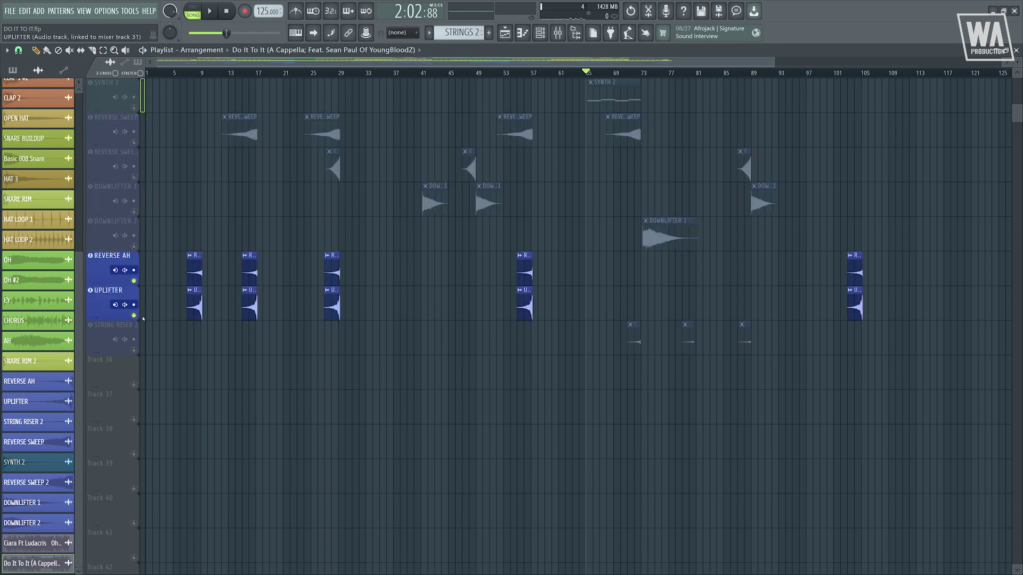
Audition the first REVERSE AH and UPLIFTER clips from bar 7.
{"action": "scroll", "coordinate": [151, 321], "scroll_direction": "up", "scroll_amount": 4}
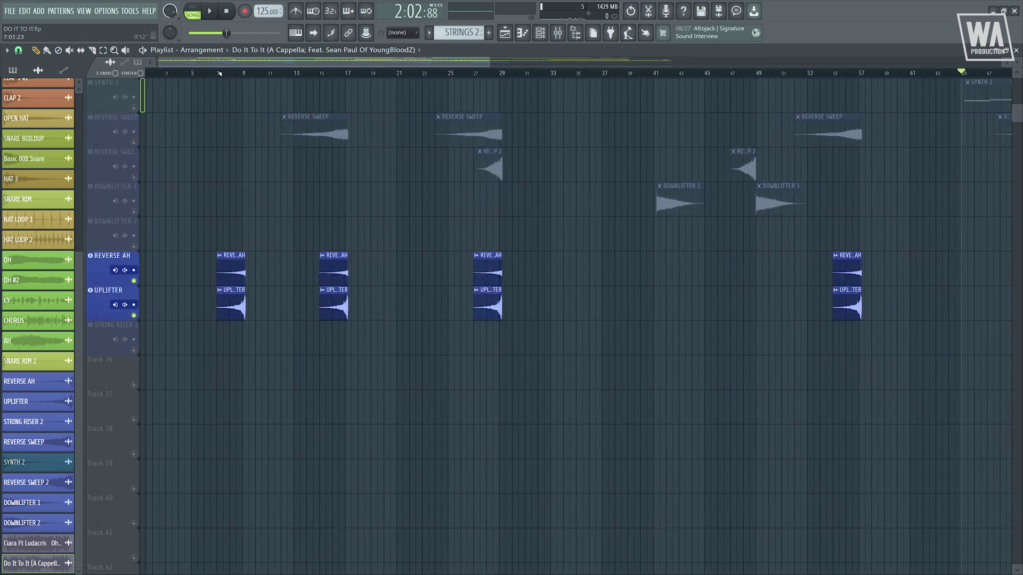
{"action": "left_click", "coordinate": [218, 73]}
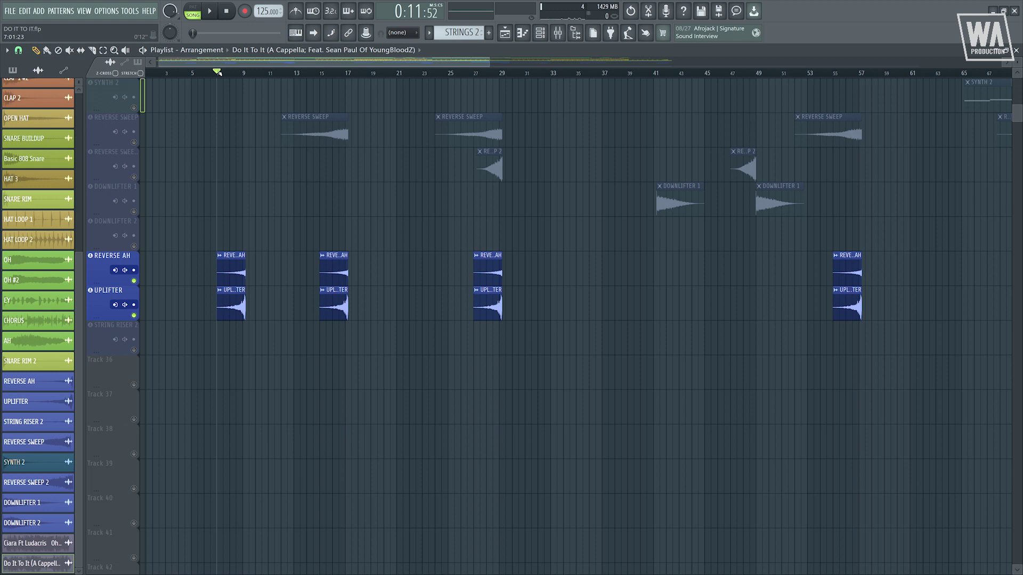
{"action": "key", "text": "space"}
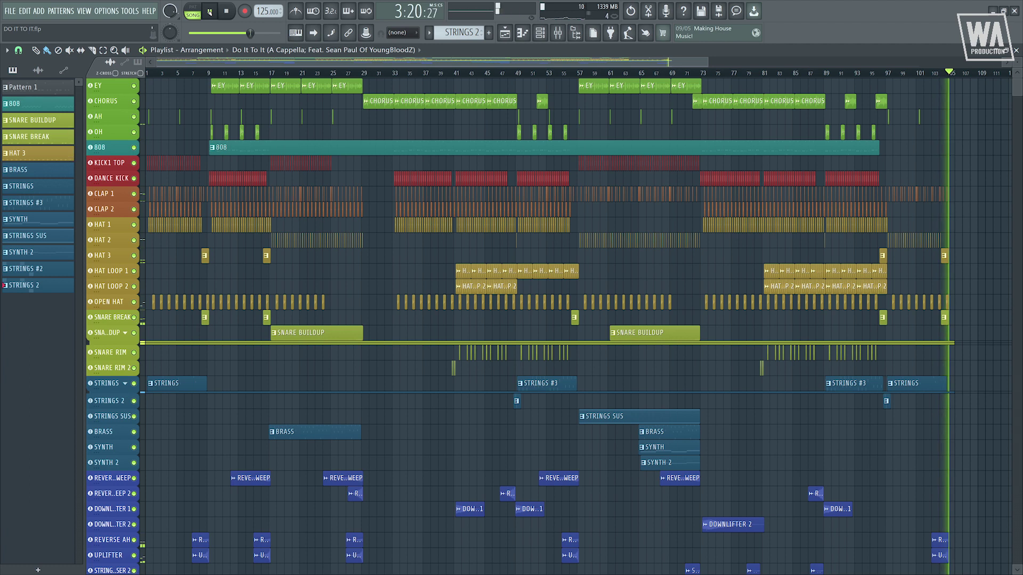
Stop playback of the full arrangement and return the playhead to the start of the song.
{"action": "key", "text": "space"}
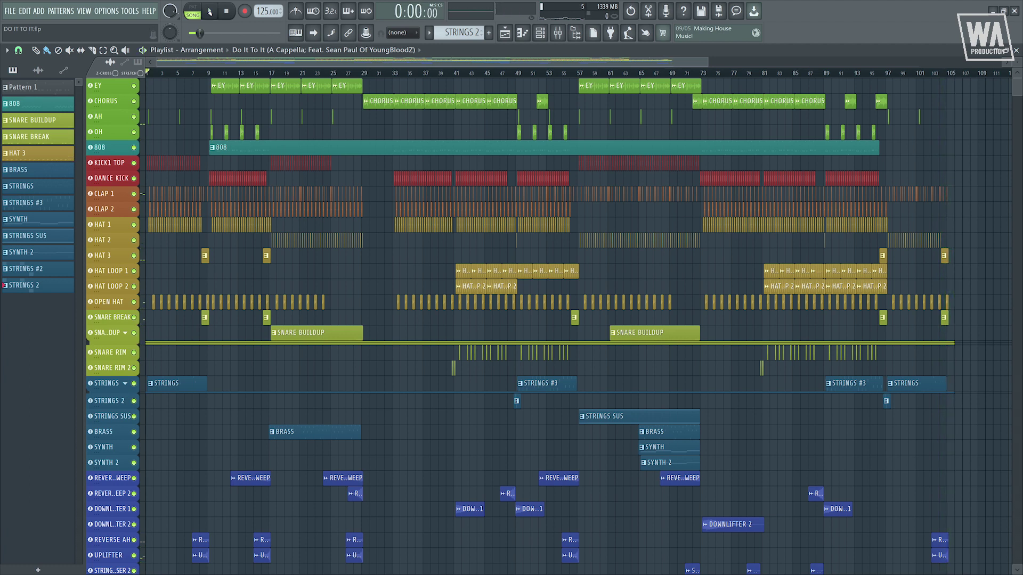